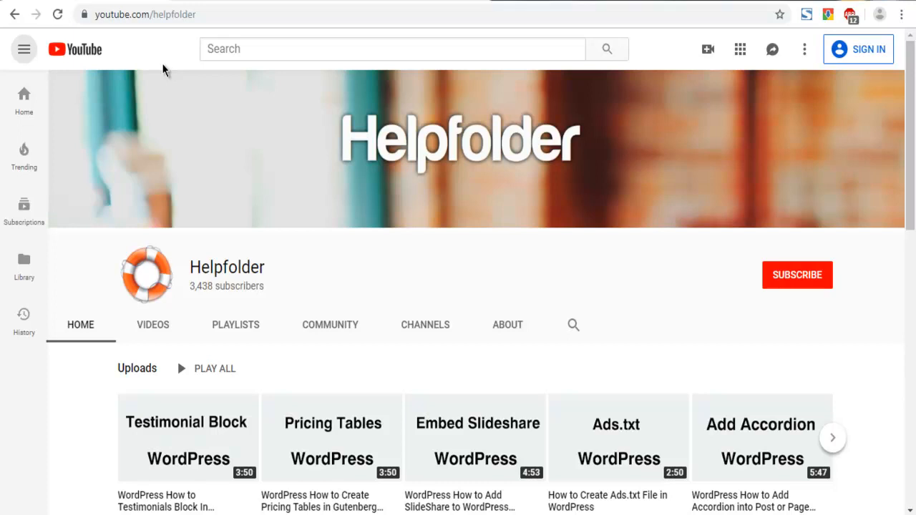
Show the Atomic Blocks plugin page on WordPress.org and review its description and download option
{"action": "left_click", "coordinate": [212, 5]}
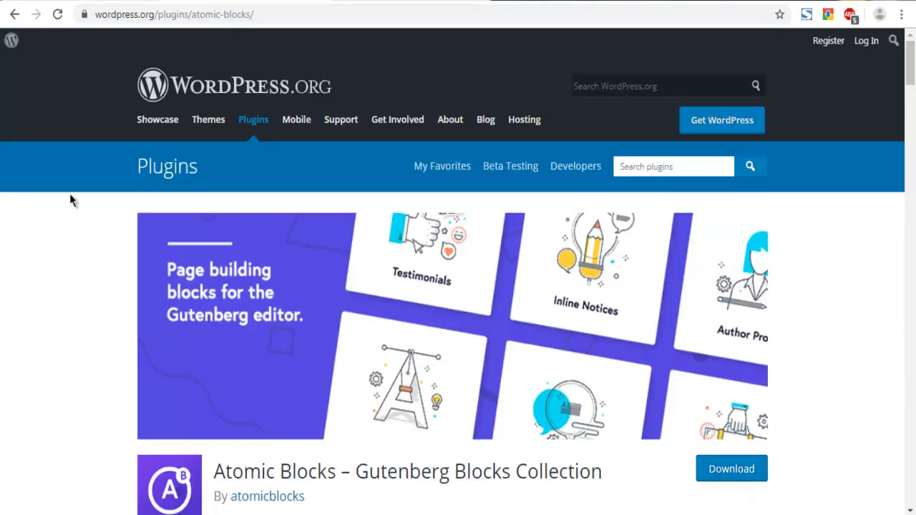
{"action": "scroll", "coordinate": [98, 276], "scroll_direction": "down", "scroll_amount": 5}
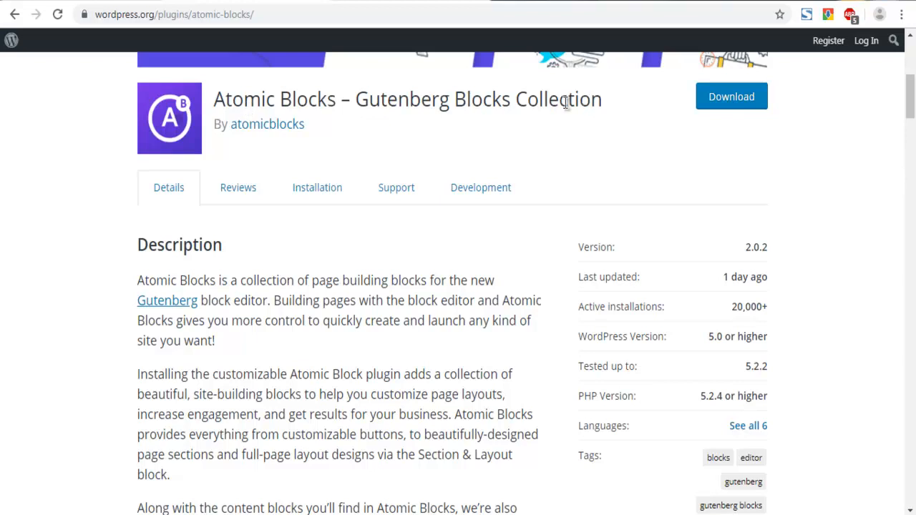
{"action": "scroll", "coordinate": [143, 211], "scroll_direction": "up", "scroll_amount": 4}
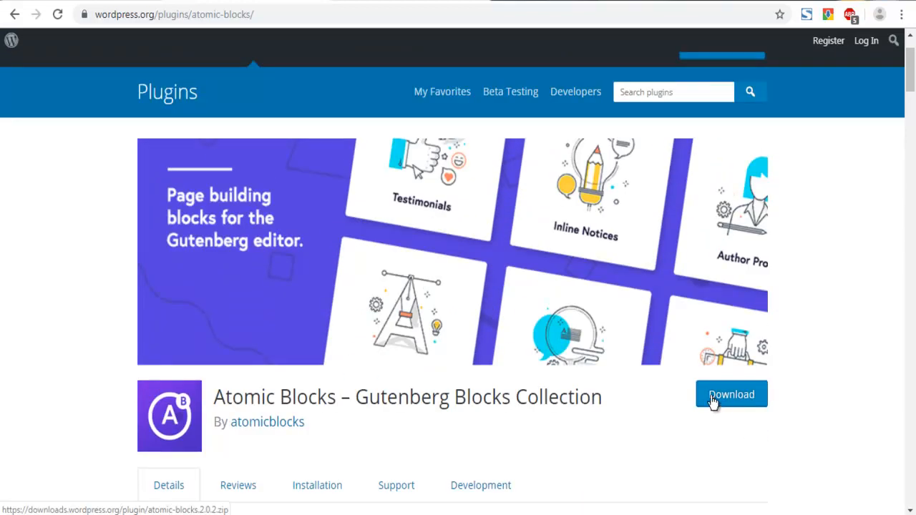
In the WordPress dashboard, search the plugins to add for "atomic blocks" and update Atomic Blocks – Gutenberg Blocks Collection
{"action": "left_click", "coordinate": [382, 4]}
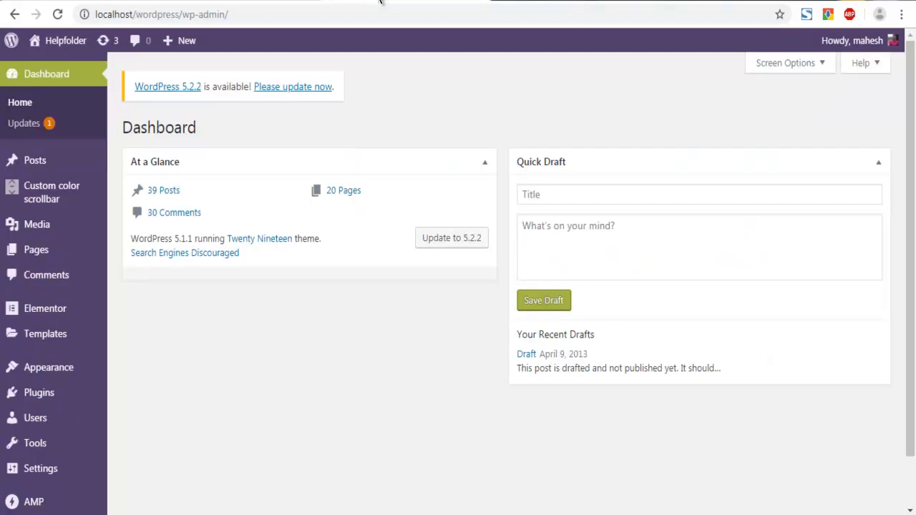
{"action": "mouse_move", "coordinate": [45, 394]}
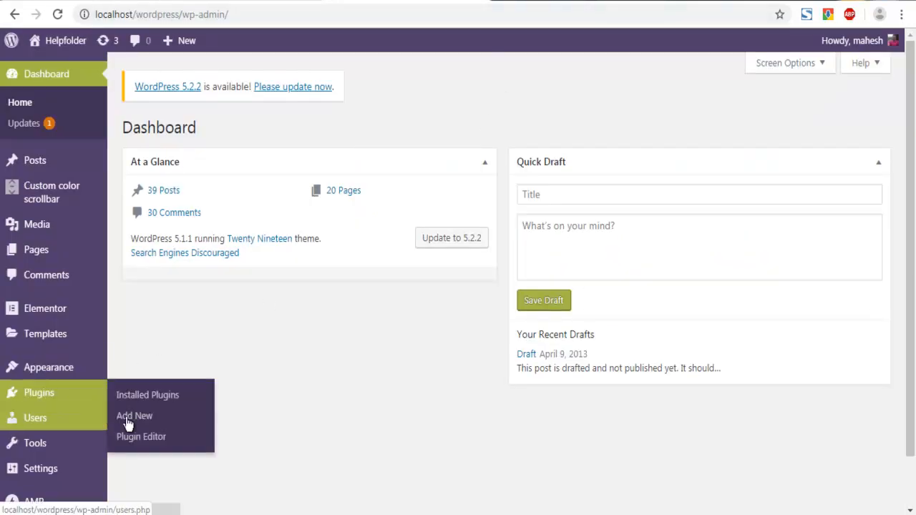
{"action": "left_click", "coordinate": [198, 424]}
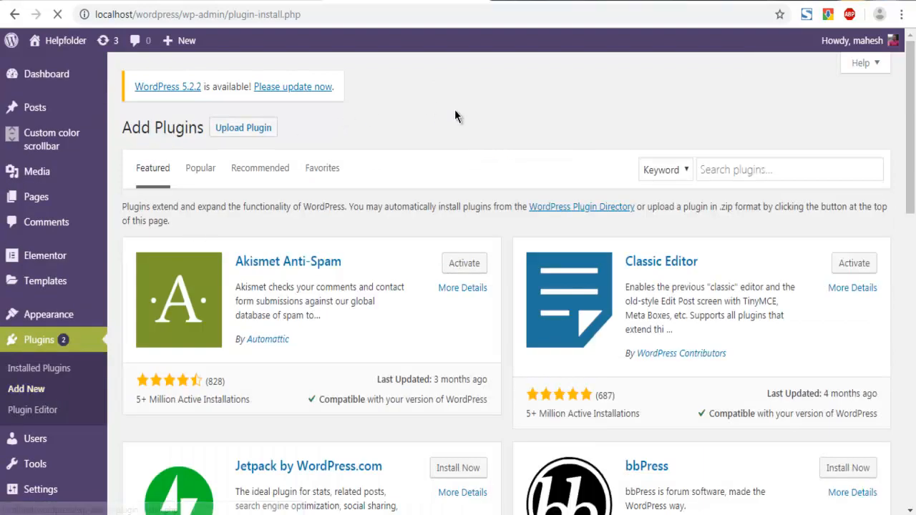
{"action": "left_click", "coordinate": [725, 167]}
{"action": "type", "text": "atomic blocks"}
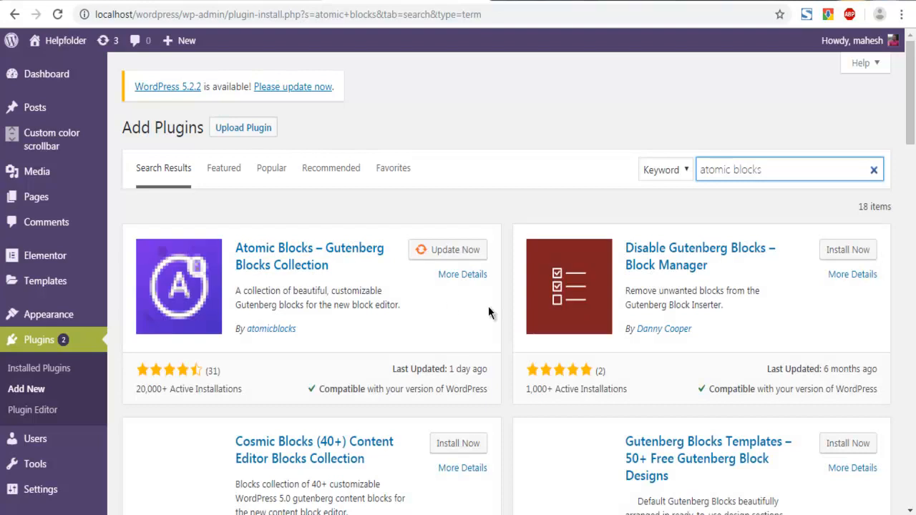
{"action": "left_click", "coordinate": [426, 254]}
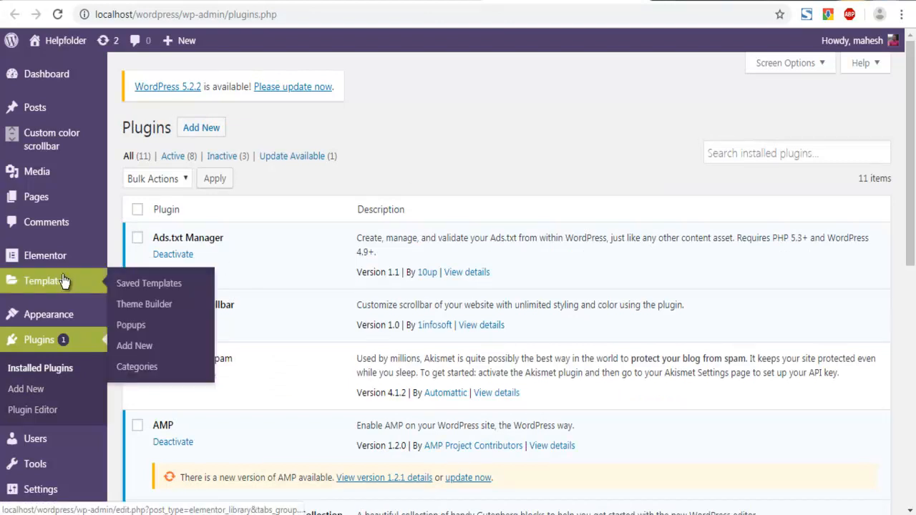
Open Sample Page for editing from the list of all pages
{"action": "mouse_move", "coordinate": [46, 111]}
{"action": "mouse_move", "coordinate": [43, 199]}
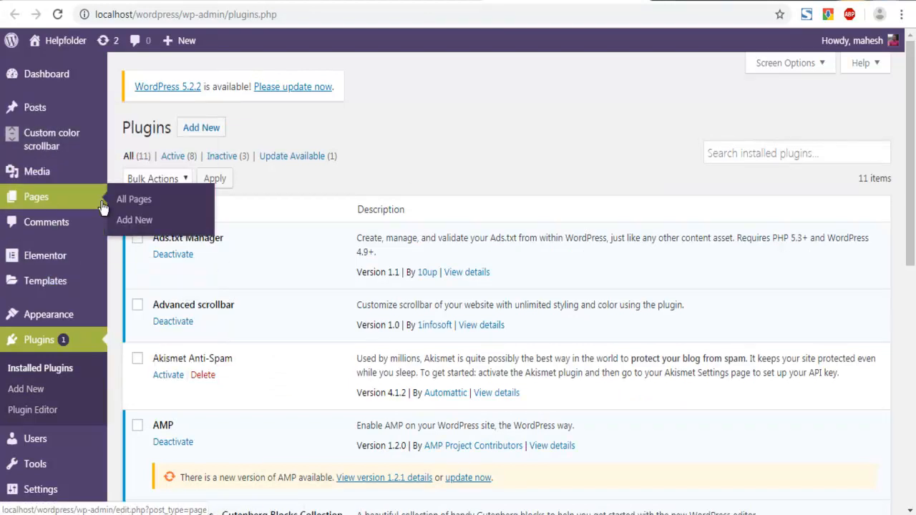
{"action": "left_click", "coordinate": [142, 204]}
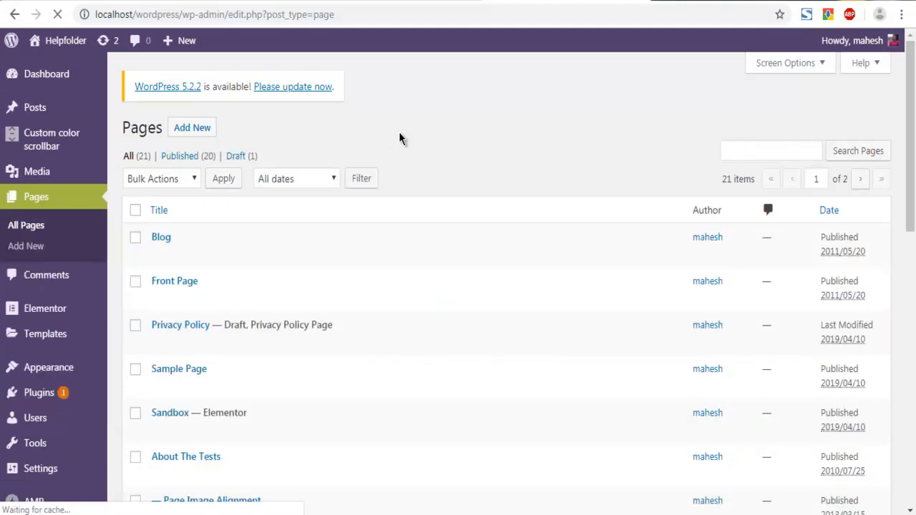
{"action": "scroll", "coordinate": [420, 169], "scroll_direction": "down", "scroll_amount": 2}
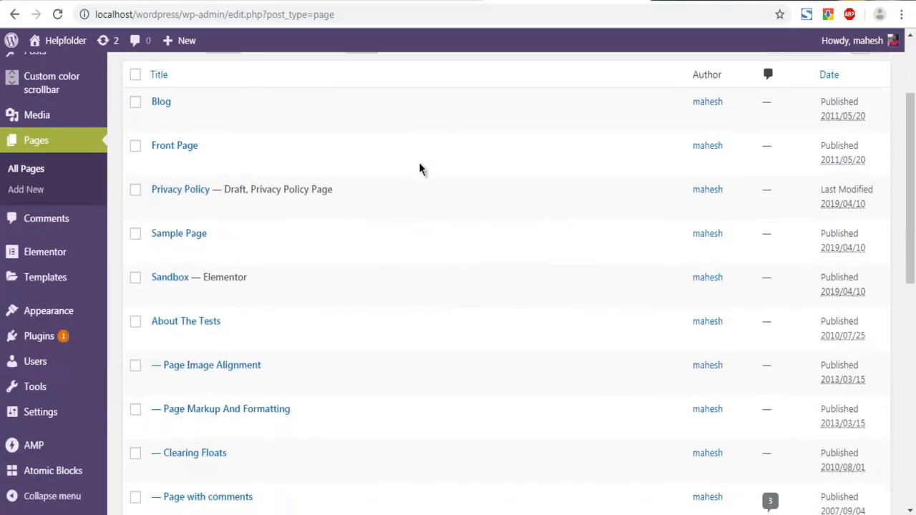
{"action": "left_click", "coordinate": [158, 239]}
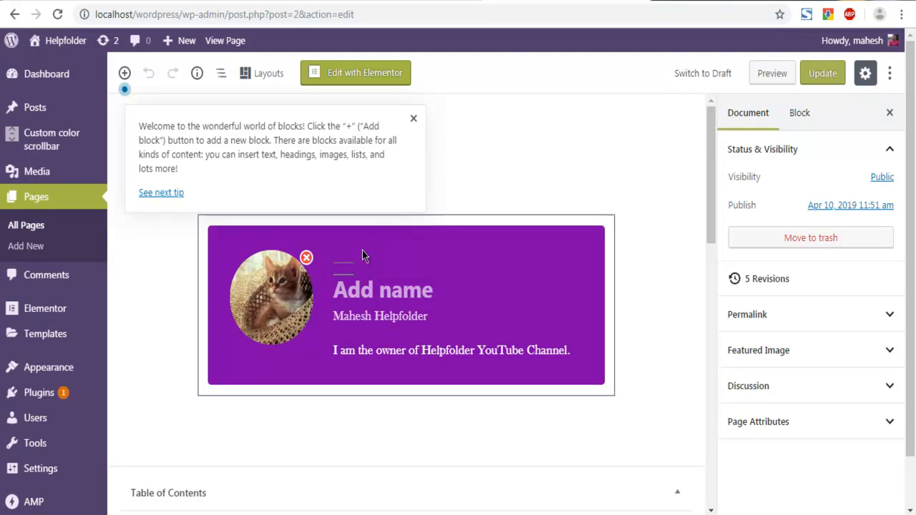
Dismiss the editor's welcome tip and delete the AB Profile Box block from Sample Page
{"action": "left_click", "coordinate": [499, 260]}
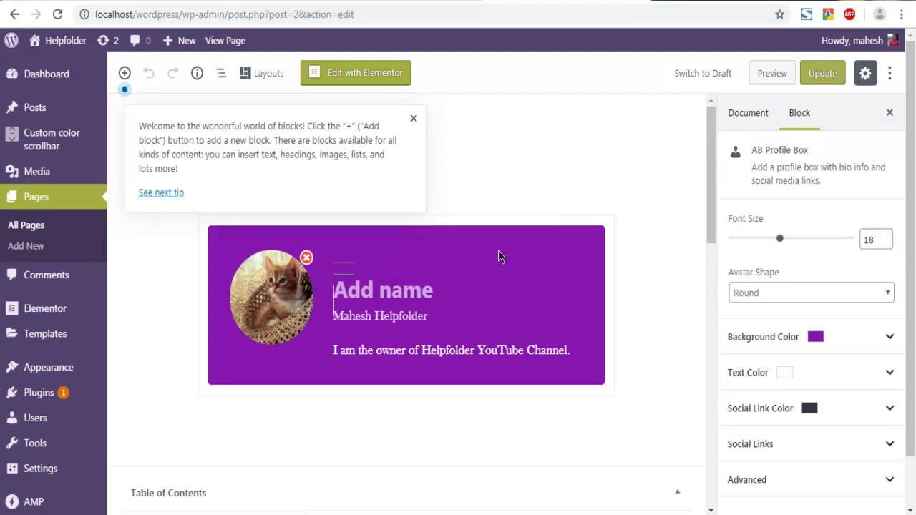
{"action": "left_click", "coordinate": [414, 122]}
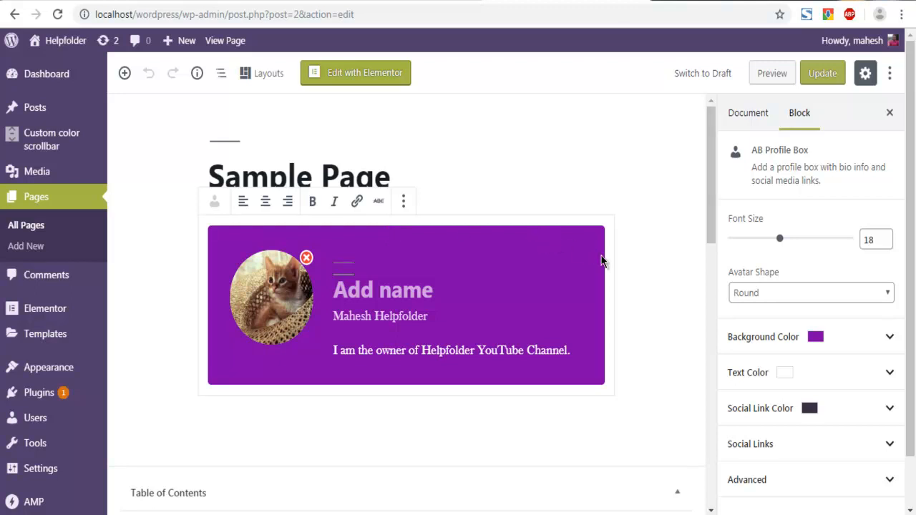
{"action": "key", "text": "Delete"}
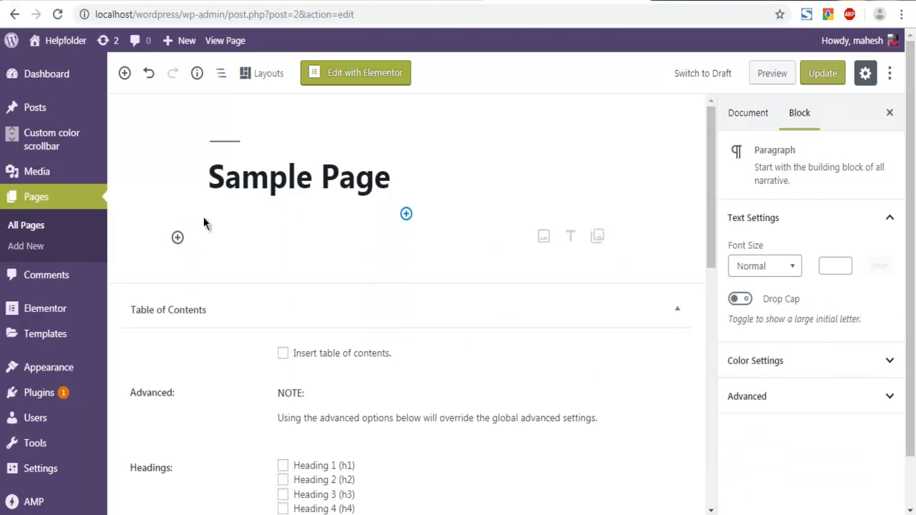
Search the blocks for "mail" and insert the Email newsletter block into Sample Page
{"action": "left_click", "coordinate": [125, 73]}
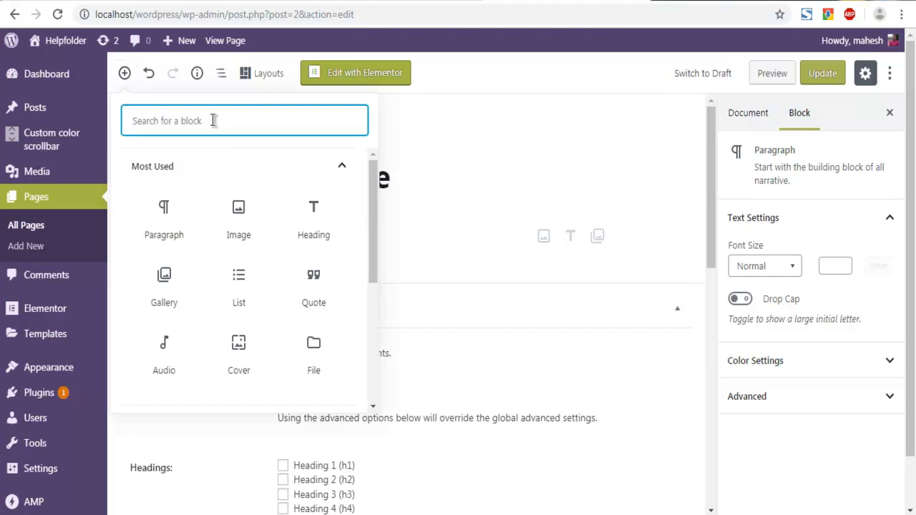
{"action": "type", "text": "mail"}
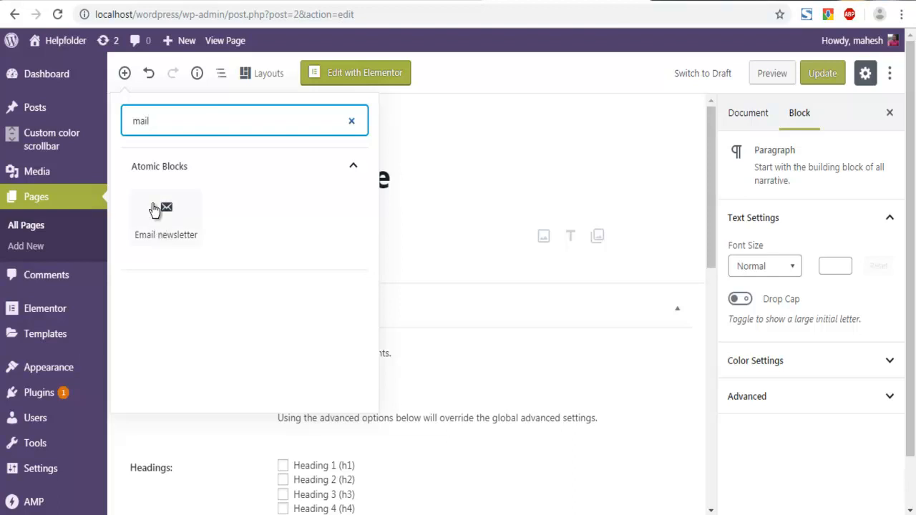
{"action": "left_click", "coordinate": [173, 228]}
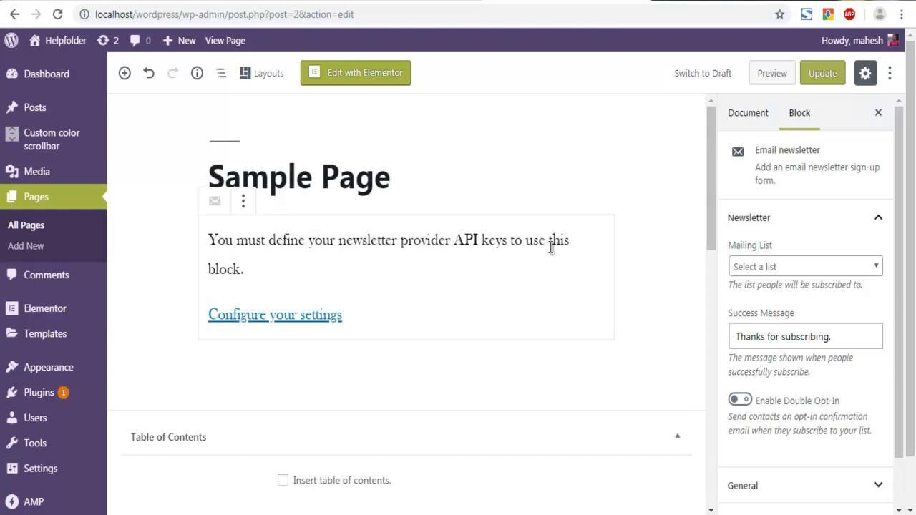
Follow the newsletter block's configuration link, leaving the page unsaved, and examine the Mailchimp API Key field in Atomic Blocks Settings
{"action": "left_click", "coordinate": [298, 317]}
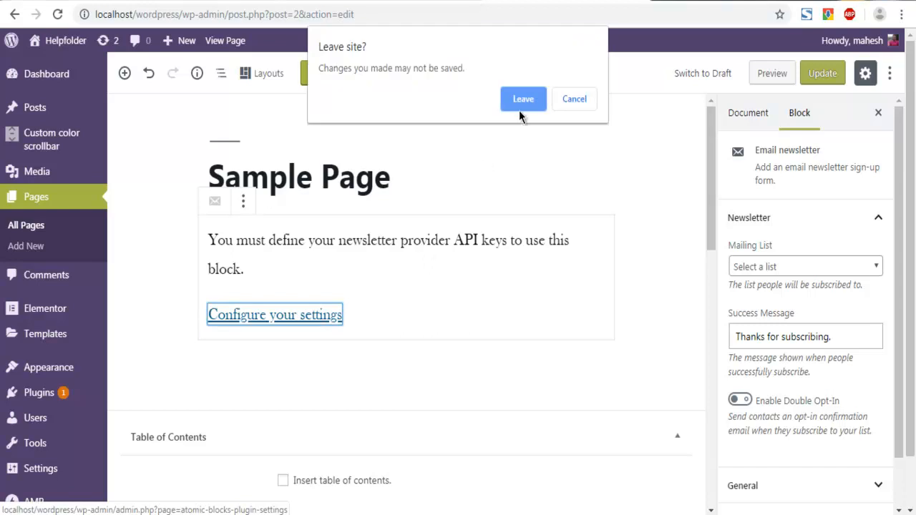
{"action": "left_click", "coordinate": [521, 101]}
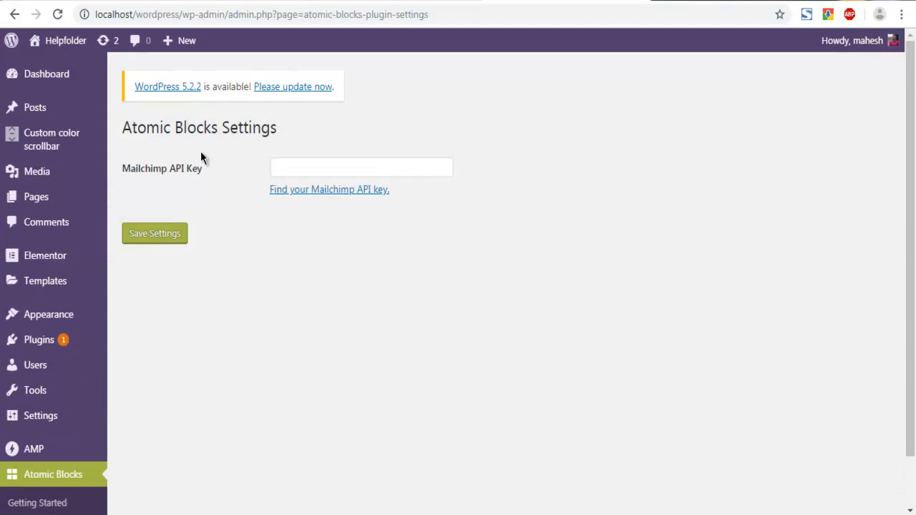
{"action": "left_click_drag", "start_coordinate": [148, 175], "coordinate": [214, 176]}
{"action": "left_click", "coordinate": [263, 130]}
{"action": "left_click", "coordinate": [292, 162]}
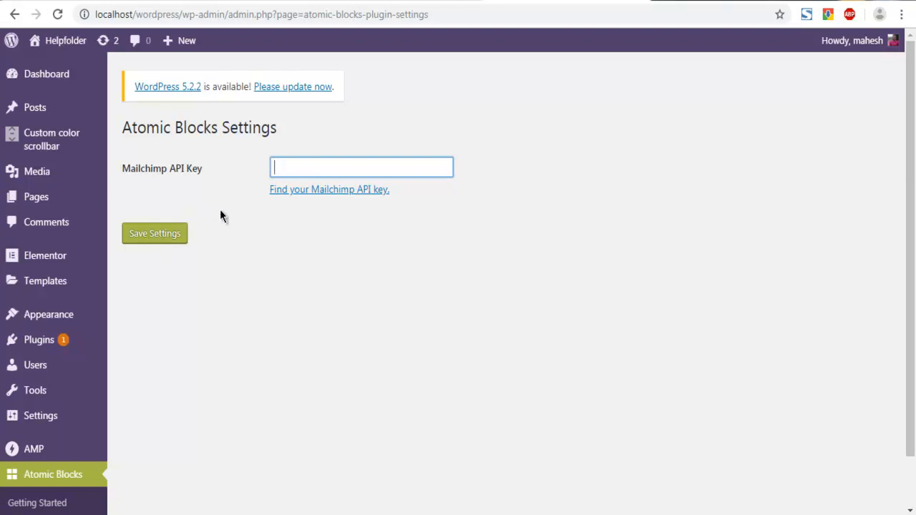
Return to the list of all pages and reopen Sample Page for editing
{"action": "mouse_move", "coordinate": [50, 169]}
{"action": "mouse_move", "coordinate": [40, 197]}
{"action": "left_click", "coordinate": [152, 199]}
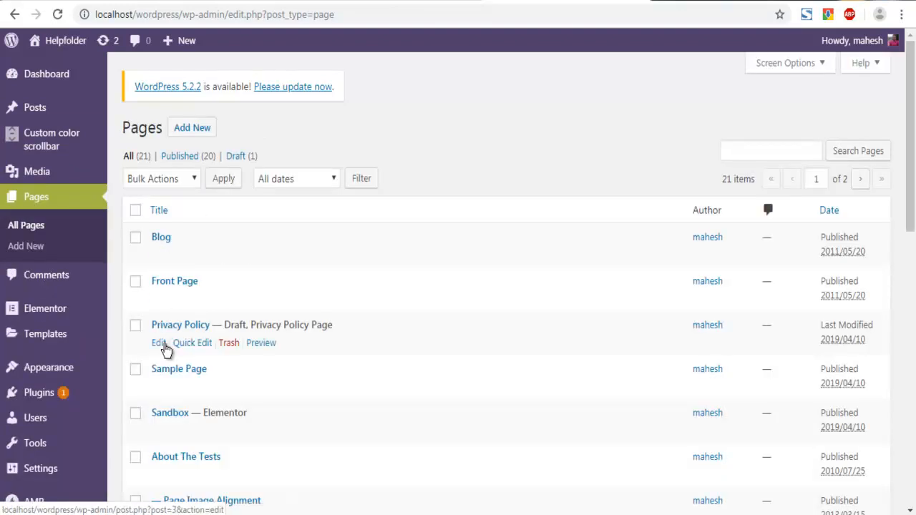
{"action": "left_click", "coordinate": [155, 391]}
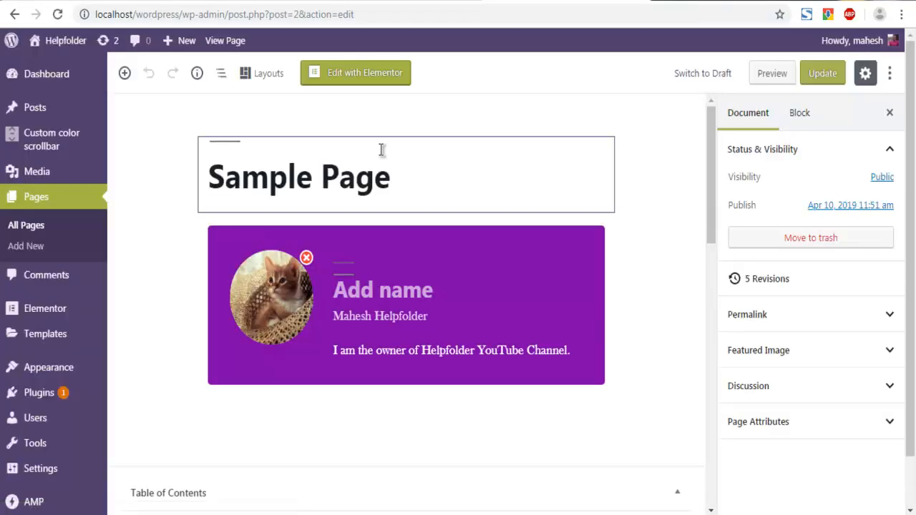
Delete the AB Profile Box block and insert an Email newsletter block in its place
{"action": "left_click", "coordinate": [541, 265]}
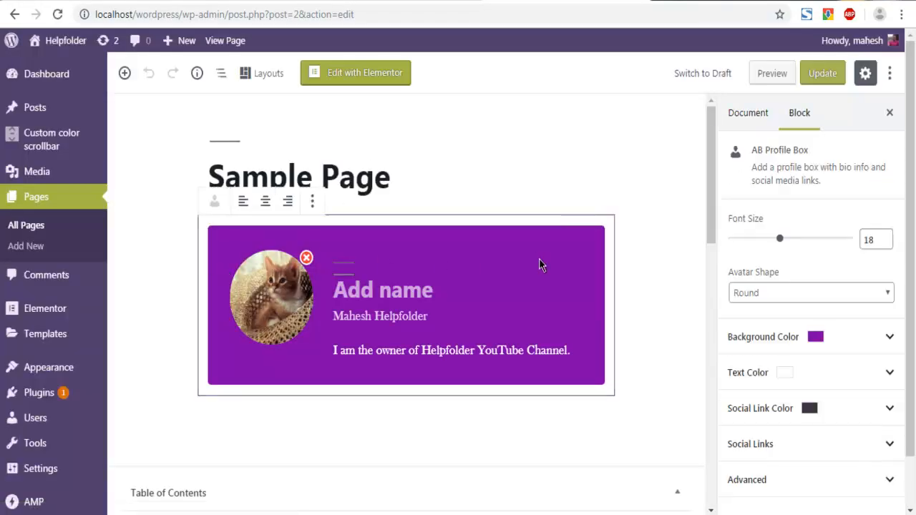
{"action": "key", "text": "Delete"}
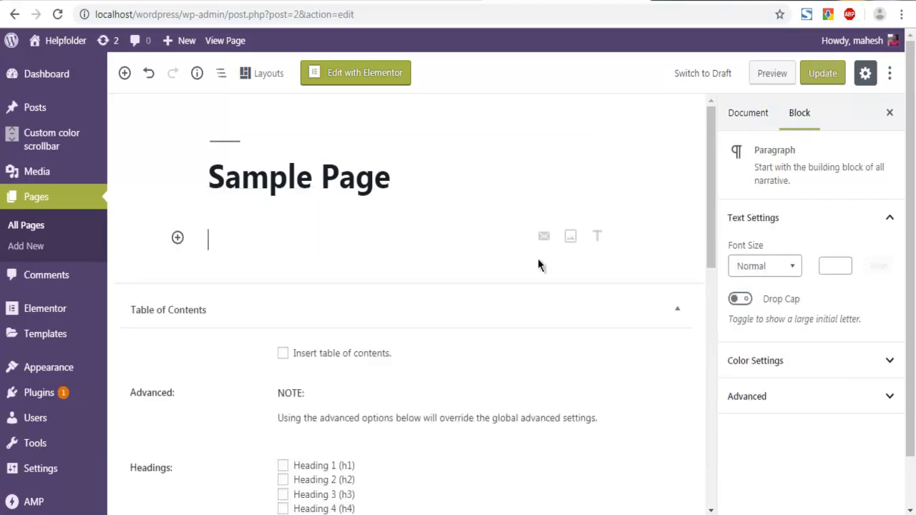
{"action": "left_click", "coordinate": [178, 238]}
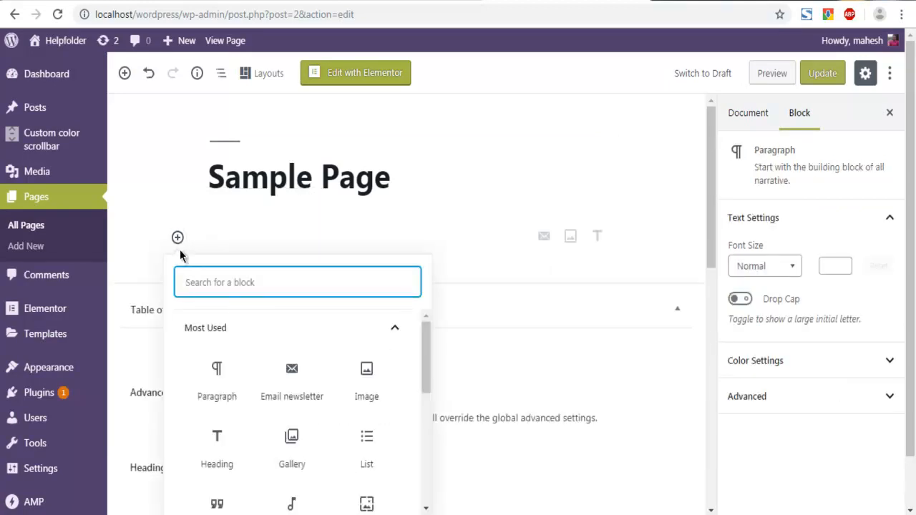
{"action": "left_click", "coordinate": [290, 368]}
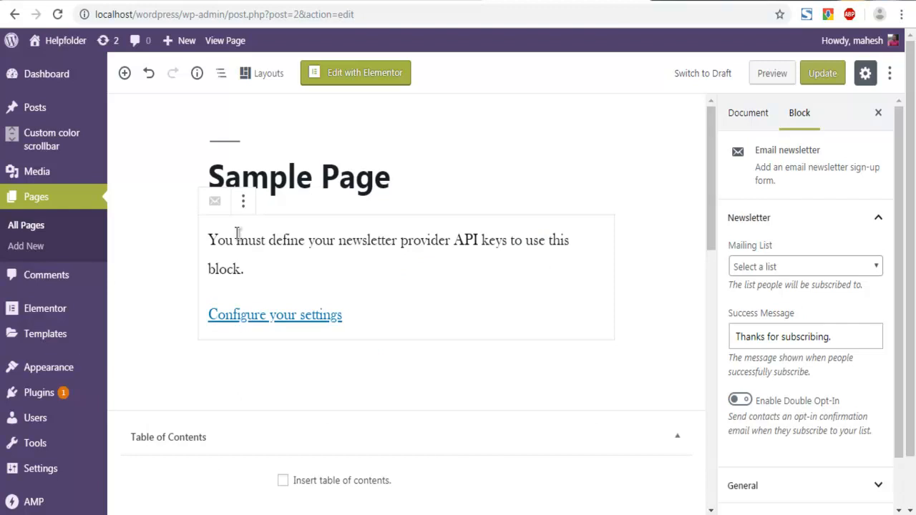
{"action": "left_click", "coordinate": [243, 201]}
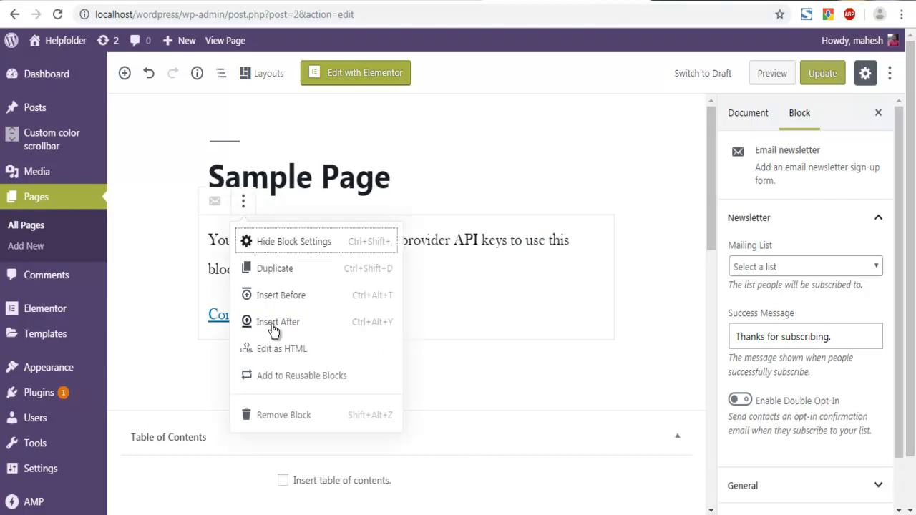
{"action": "left_click", "coordinate": [175, 237]}
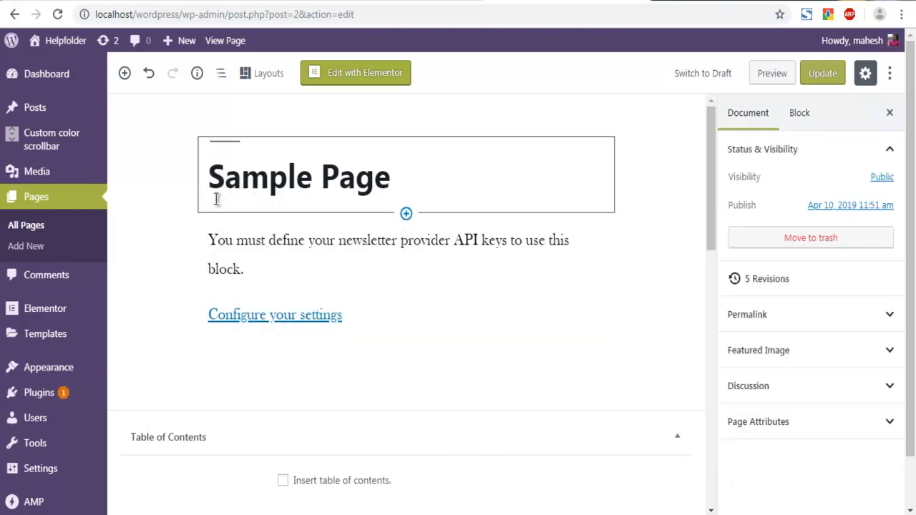
{"action": "left_click", "coordinate": [236, 250]}
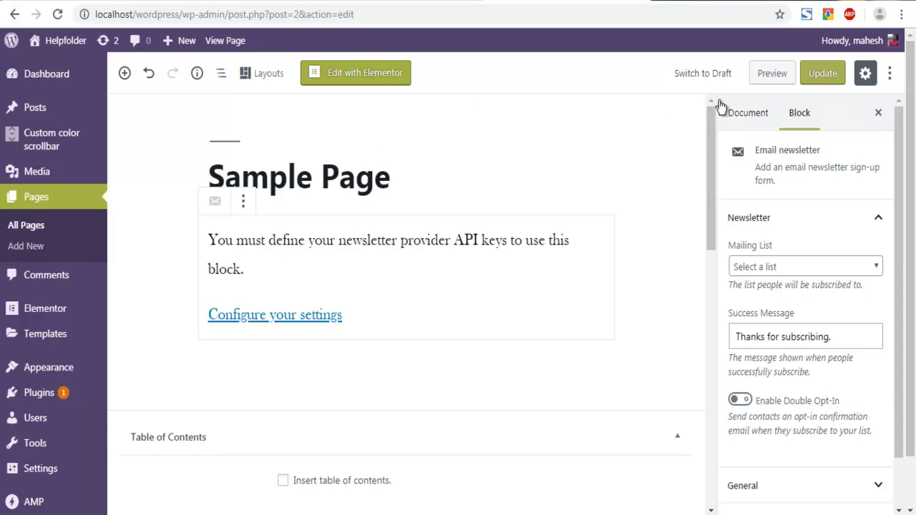
Update Sample Page and open its published version in a new browser tab
{"action": "left_click", "coordinate": [814, 77]}
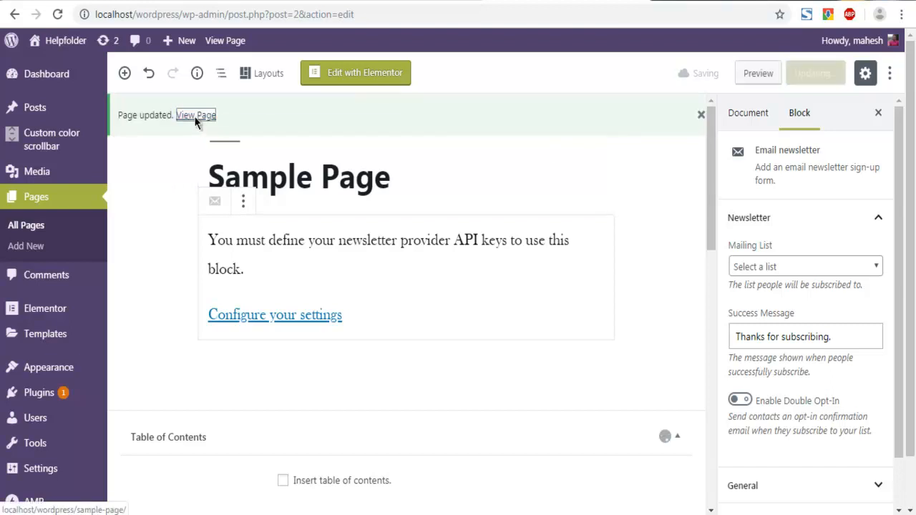
{"action": "left_click", "coordinate": [174, 167]}
{"action": "left_click", "coordinate": [707, 0]}
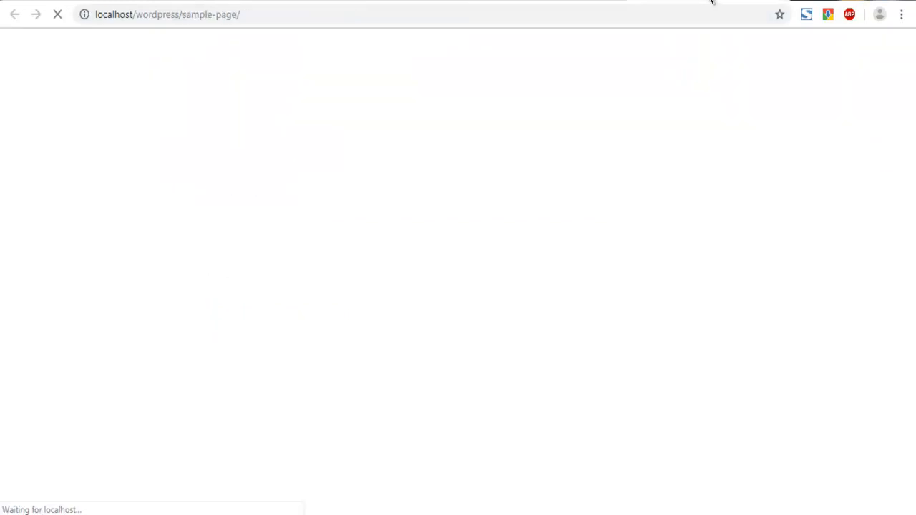
Examine the published newsletter form's email address label and input field, and return to the page editor
{"action": "left_click", "coordinate": [44, 101]}
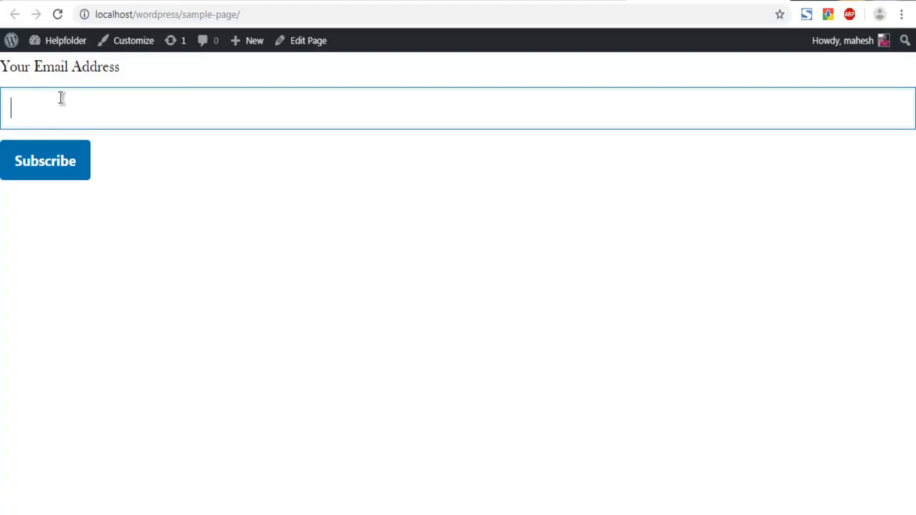
{"action": "left_click_drag", "start_coordinate": [7, 72], "coordinate": [121, 67]}
{"action": "left_click", "coordinate": [75, 113]}
{"action": "left_click_drag", "start_coordinate": [2, 78], "coordinate": [125, 72]}
{"action": "left_click", "coordinate": [146, 77]}
{"action": "left_click", "coordinate": [58, 71]}
{"action": "left_click_drag", "start_coordinate": [57, 73], "coordinate": [2, 67]}
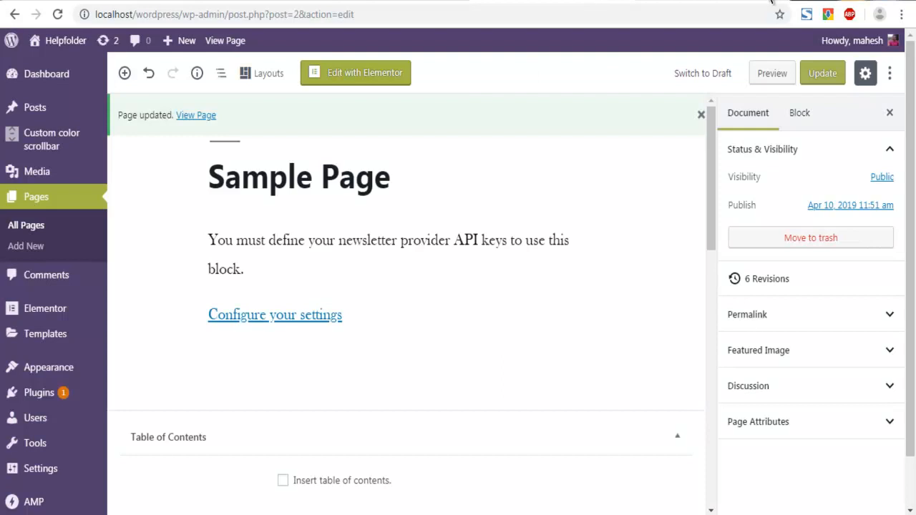
Show the list of all posts and open the post "Markup: Text Alignment" for editing
{"action": "mouse_move", "coordinate": [45, 107]}
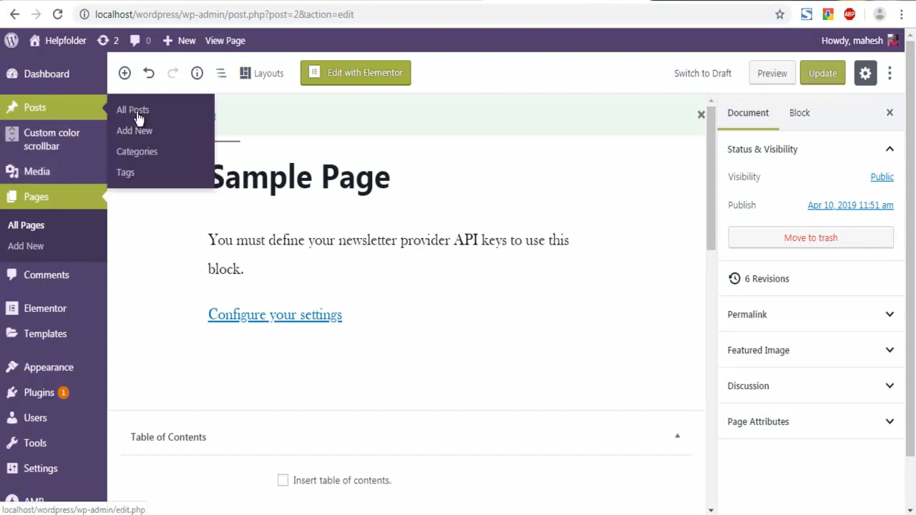
{"action": "left_click", "coordinate": [143, 112]}
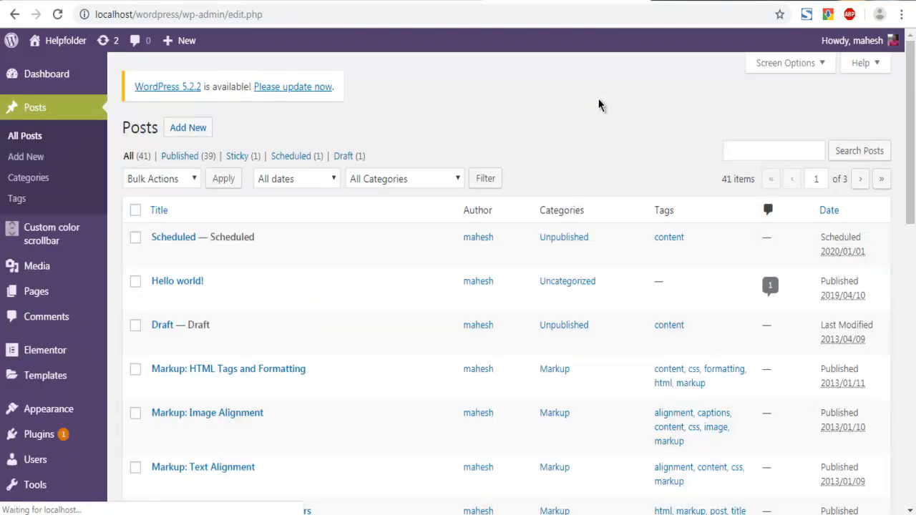
{"action": "scroll", "coordinate": [304, 299], "scroll_direction": "down", "scroll_amount": 1}
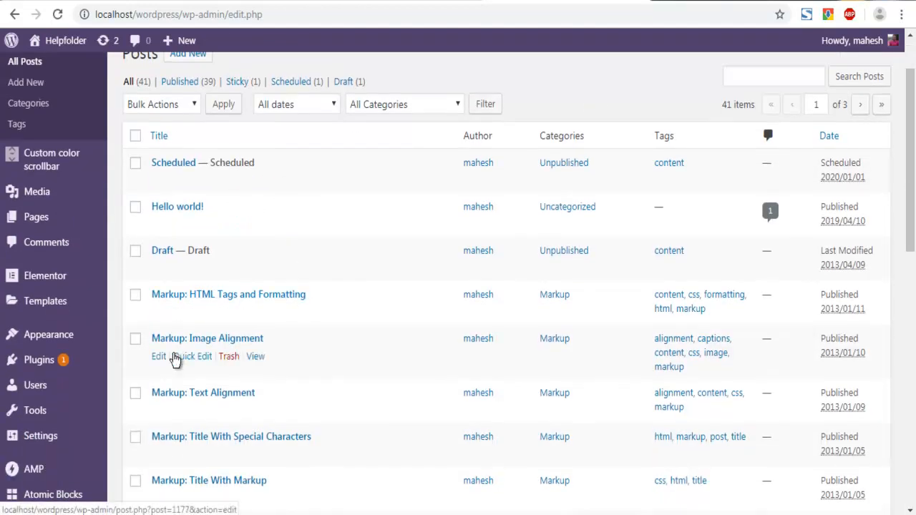
{"action": "left_click", "coordinate": [158, 411]}
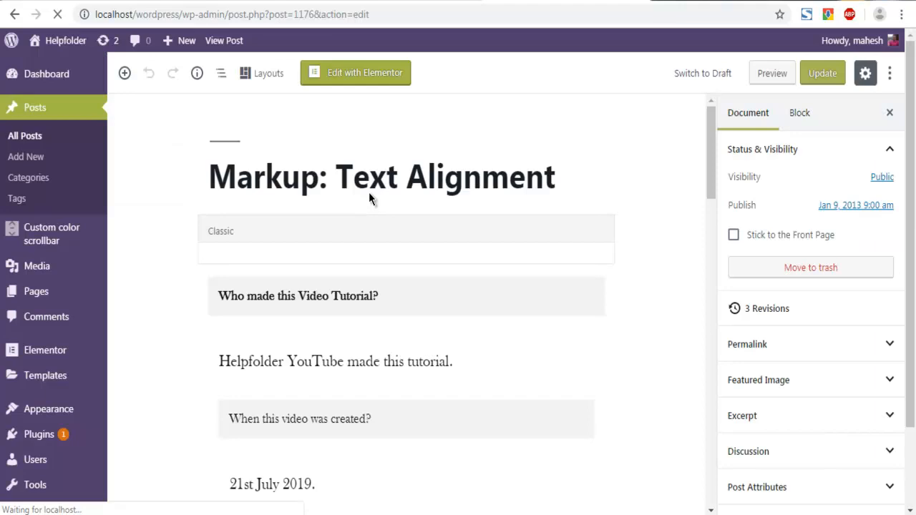
Remove the AB Accordion block titled "Who made this Video Tutorial?" below the justify-aligned paragraph
{"action": "scroll", "coordinate": [371, 191], "scroll_direction": "down", "scroll_amount": 1}
{"action": "scroll", "coordinate": [371, 191], "scroll_direction": "down", "scroll_amount": 4}
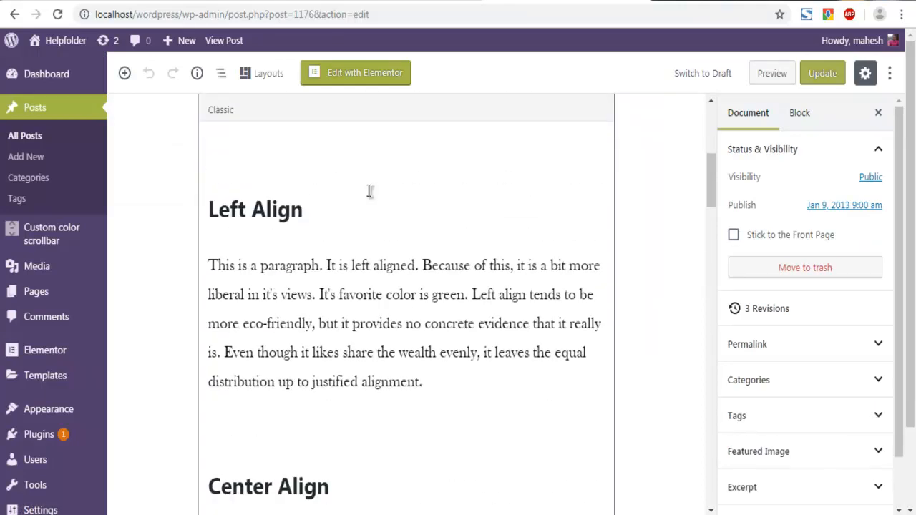
{"action": "scroll", "coordinate": [370, 191], "scroll_direction": "down", "scroll_amount": 5}
{"action": "scroll", "coordinate": [371, 191], "scroll_direction": "up", "scroll_amount": 8}
{"action": "scroll", "coordinate": [371, 191], "scroll_direction": "down", "scroll_amount": 12}
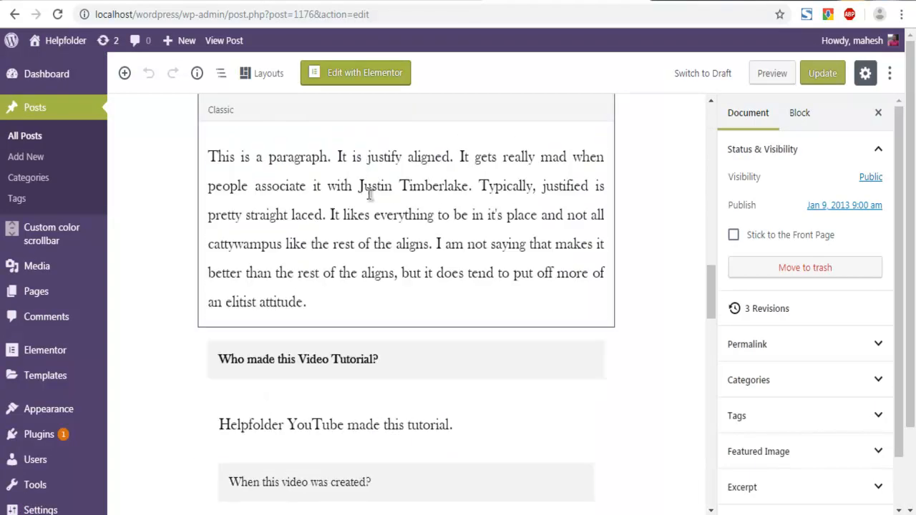
{"action": "scroll", "coordinate": [370, 193], "scroll_direction": "down", "scroll_amount": 12}
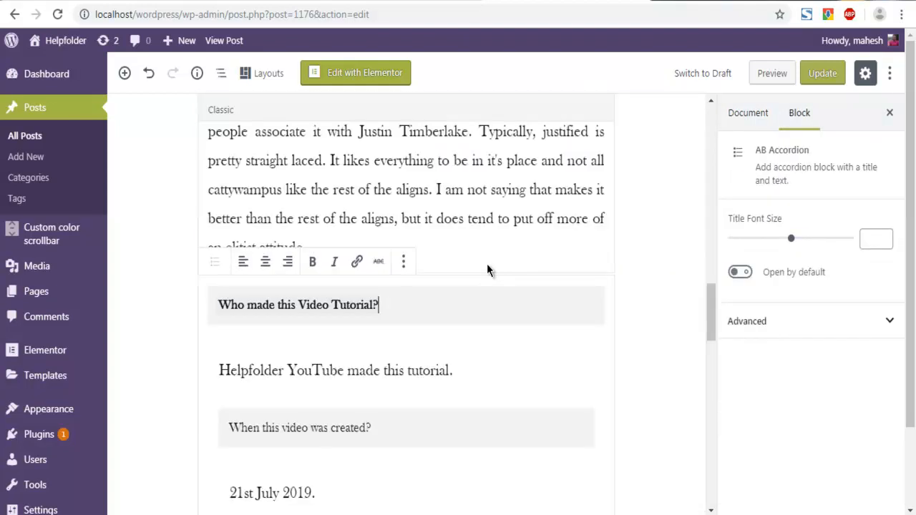
{"action": "scroll", "coordinate": [489, 270], "scroll_direction": "up", "scroll_amount": 1}
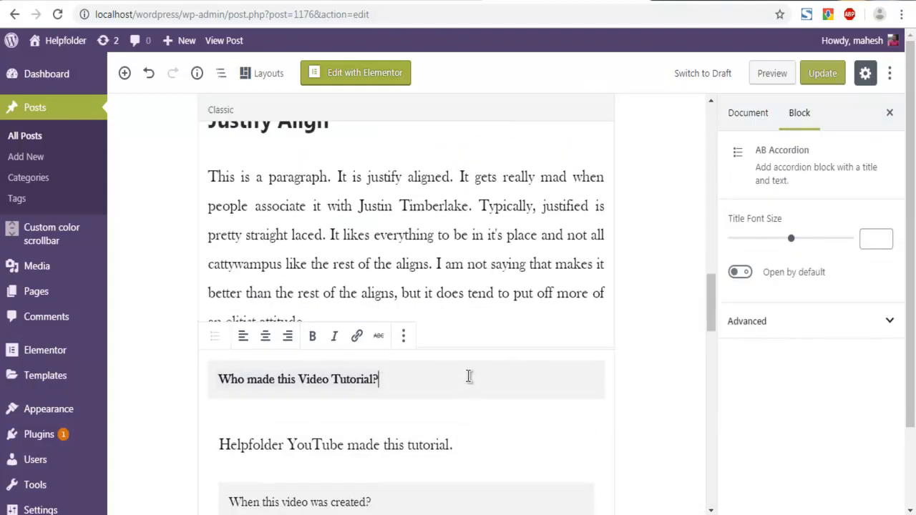
{"action": "left_click", "coordinate": [404, 336]}
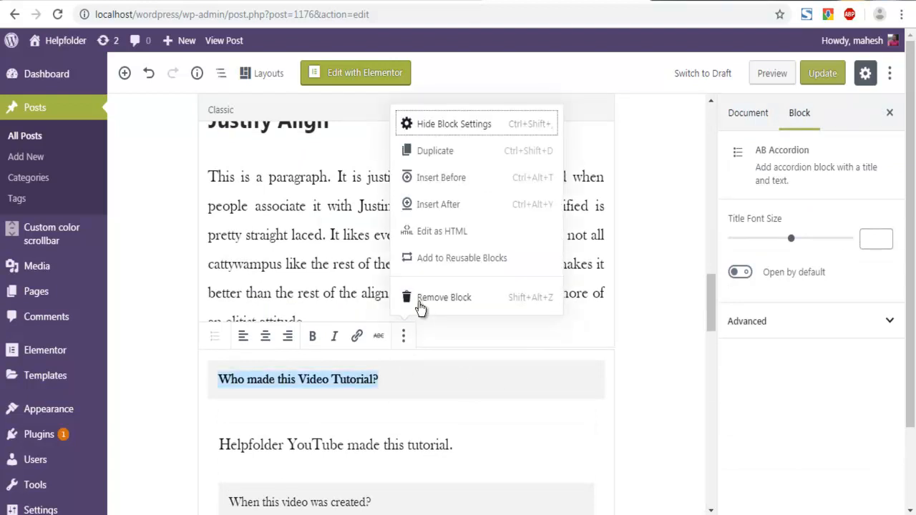
{"action": "left_click", "coordinate": [440, 297]}
Add two blank lines after the justify-aligned paragraph and insert an Email newsletter block below the Classic block
{"action": "scroll", "coordinate": [454, 330], "scroll_direction": "down", "scroll_amount": 8}
{"action": "scroll", "coordinate": [446, 319], "scroll_direction": "down", "scroll_amount": 7}
{"action": "left_click", "coordinate": [332, 244]}
{"action": "key", "text": "Return"}
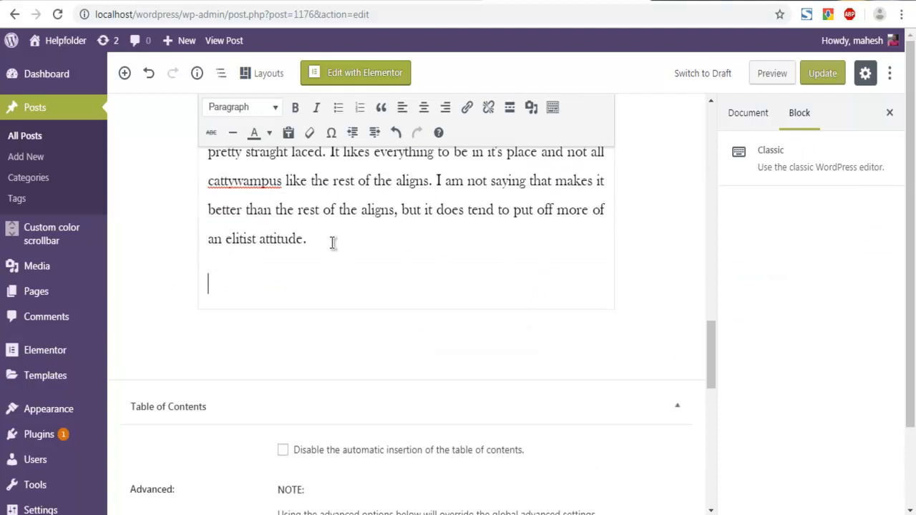
{"action": "key", "text": "Return"}
{"action": "left_click", "coordinate": [125, 73]}
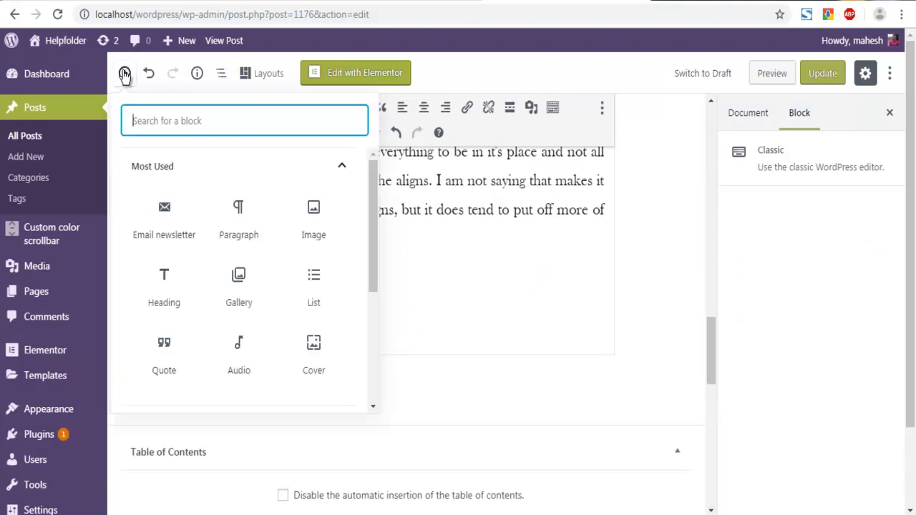
{"action": "left_click", "coordinate": [170, 221]}
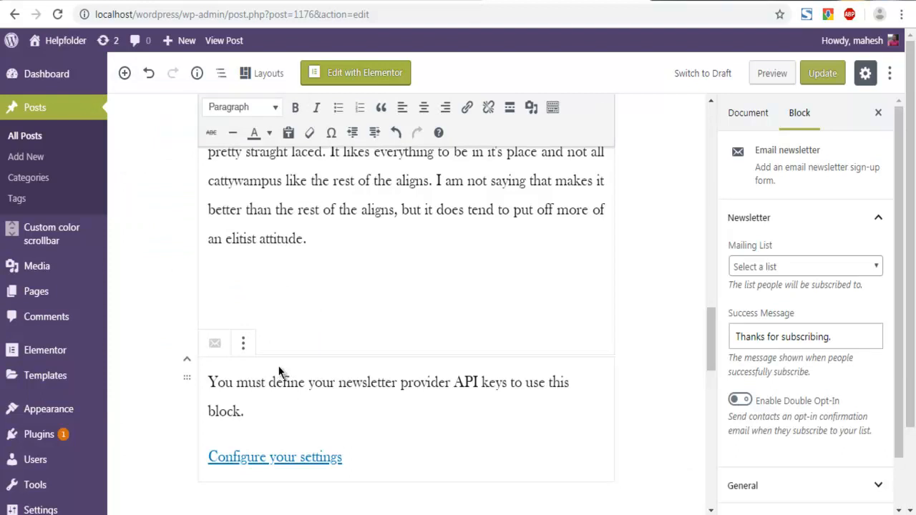
Update the post and open its published version
{"action": "left_click", "coordinate": [822, 73]}
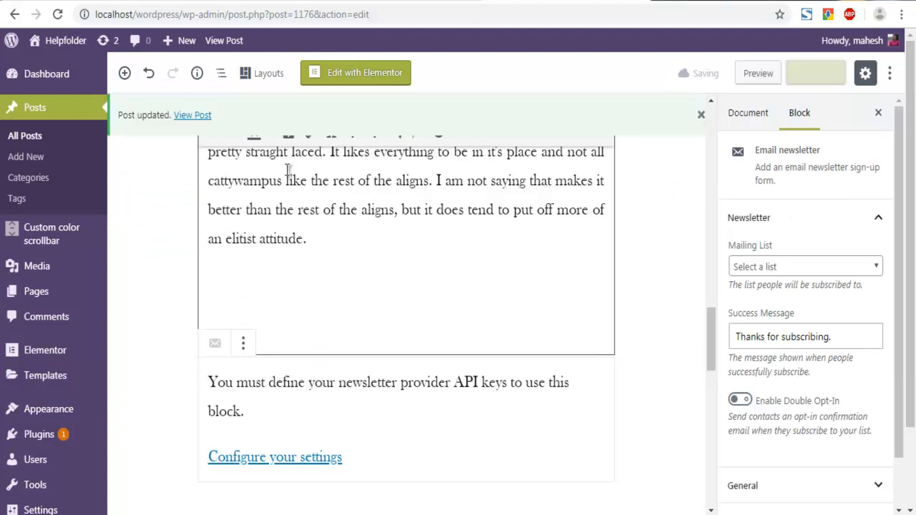
{"action": "left_click", "coordinate": [198, 117]}
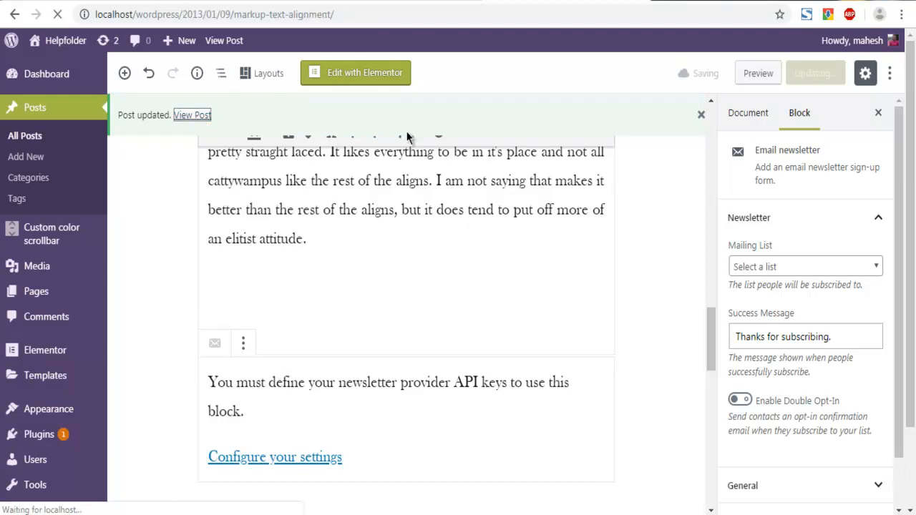
Examine the newsletter sign-up form at the end of the published post, including its email address label and input field
{"action": "scroll", "coordinate": [273, 156], "scroll_direction": "down", "scroll_amount": 1}
{"action": "scroll", "coordinate": [273, 151], "scroll_direction": "down", "scroll_amount": 20}
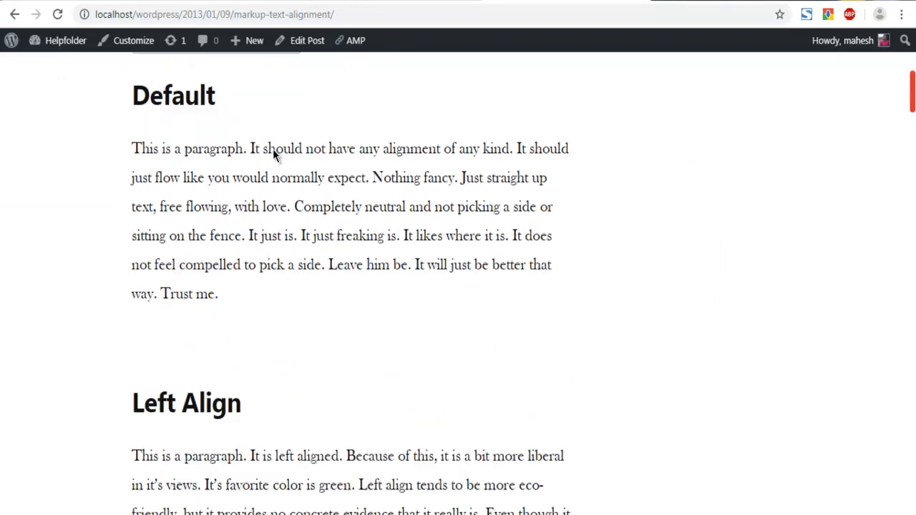
{"action": "scroll", "coordinate": [273, 151], "scroll_direction": "up", "scroll_amount": 8}
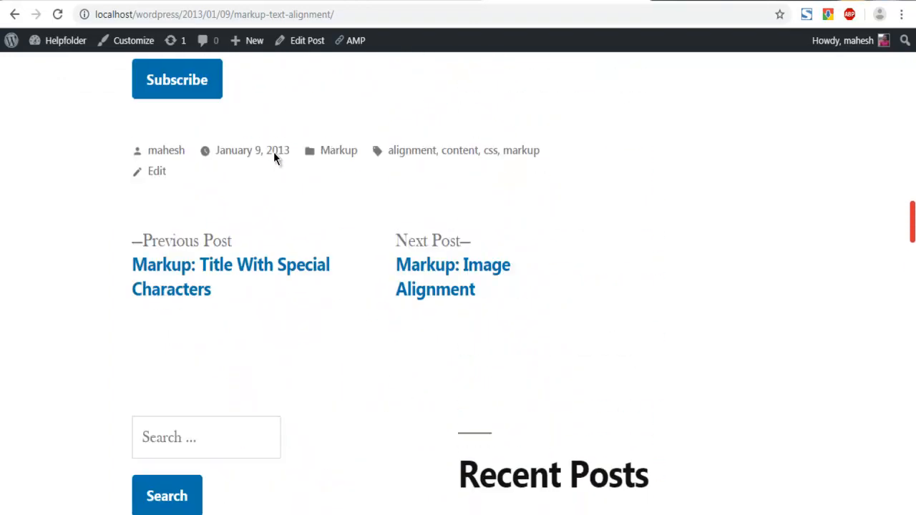
{"action": "left_click", "coordinate": [225, 268]}
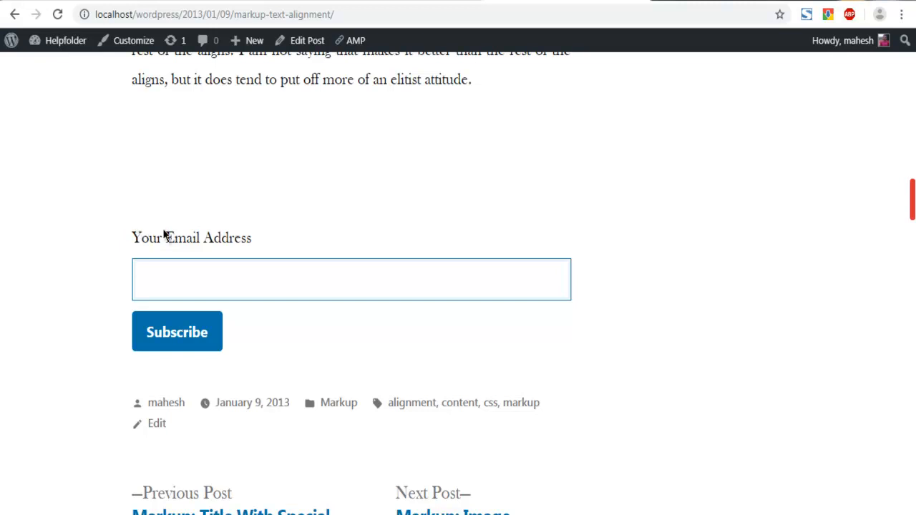
{"action": "left_click_drag", "start_coordinate": [145, 237], "coordinate": [267, 248]}
{"action": "left_click", "coordinate": [221, 289]}
{"action": "left_click_drag", "start_coordinate": [135, 236], "coordinate": [116, 234]}
{"action": "left_click", "coordinate": [116, 234]}
{"action": "left_click", "coordinate": [186, 278]}
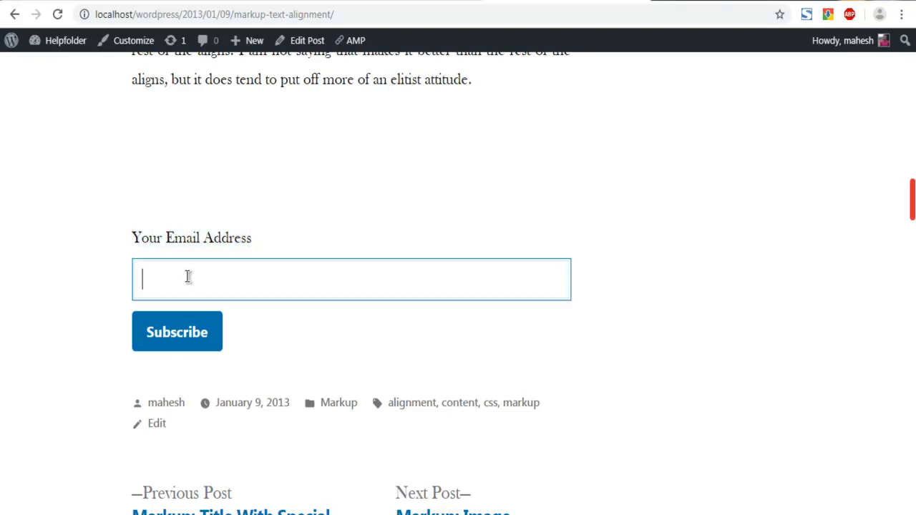